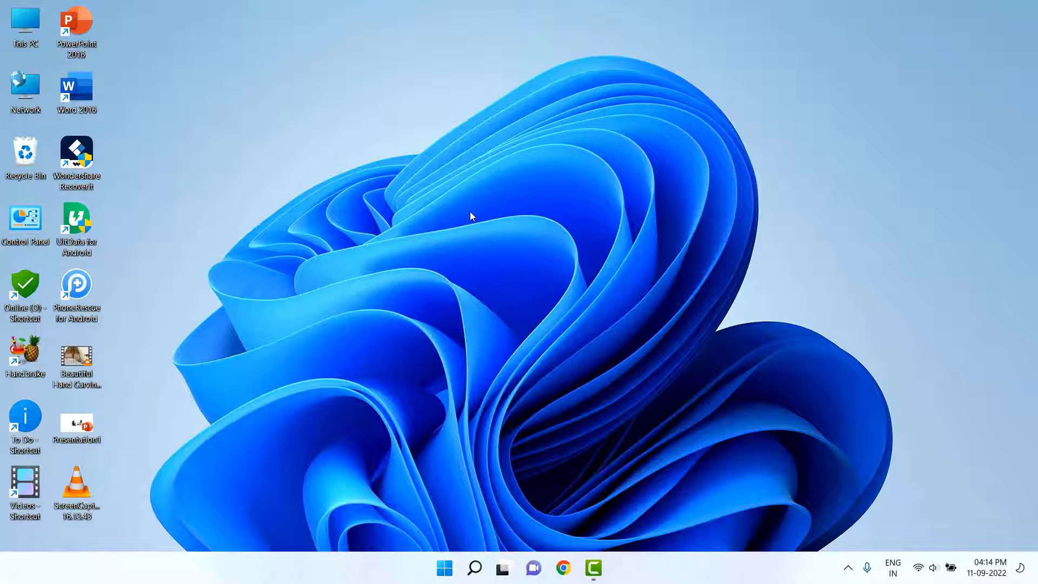
Restore the Camtasia window showing the untitled project with the Royal Bed carving clip
left_click(593, 568)
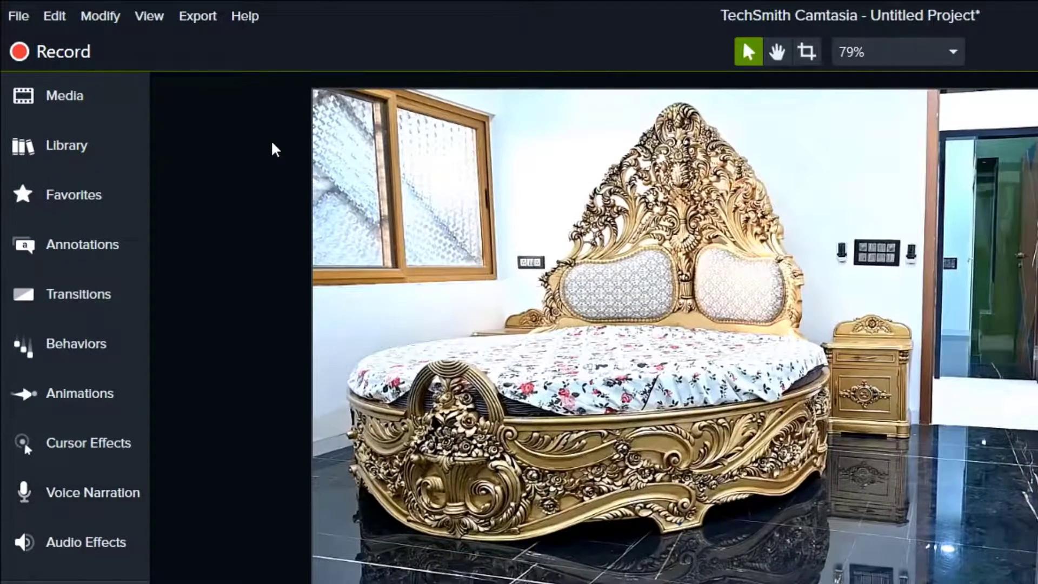
Set Voice Narration's microphone to Microphone (2- Yeti Stereo Microphone) instead of Realtek Audio
left_click(97, 495)
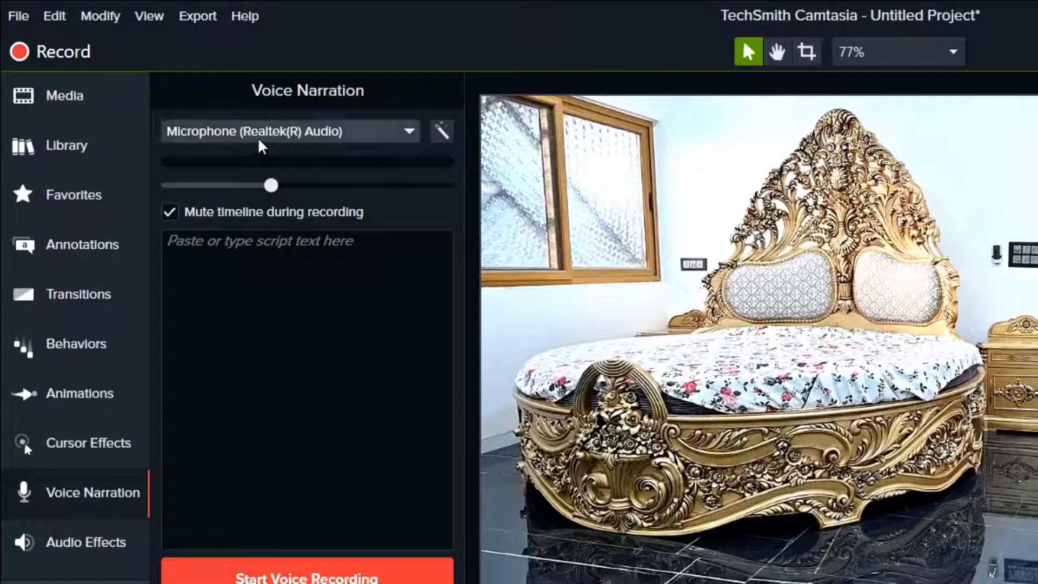
left_click(259, 140)
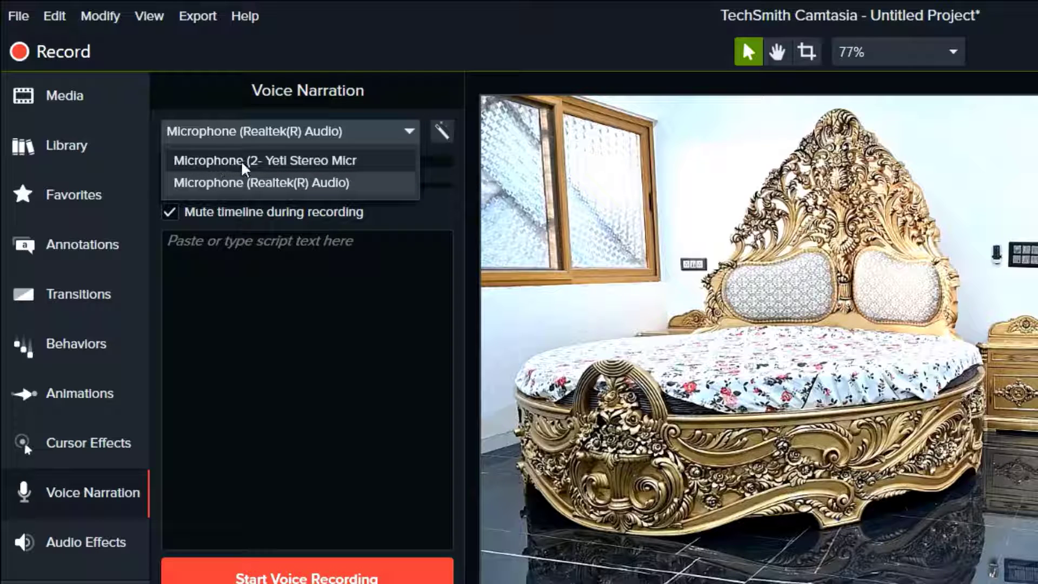
left_click(276, 162)
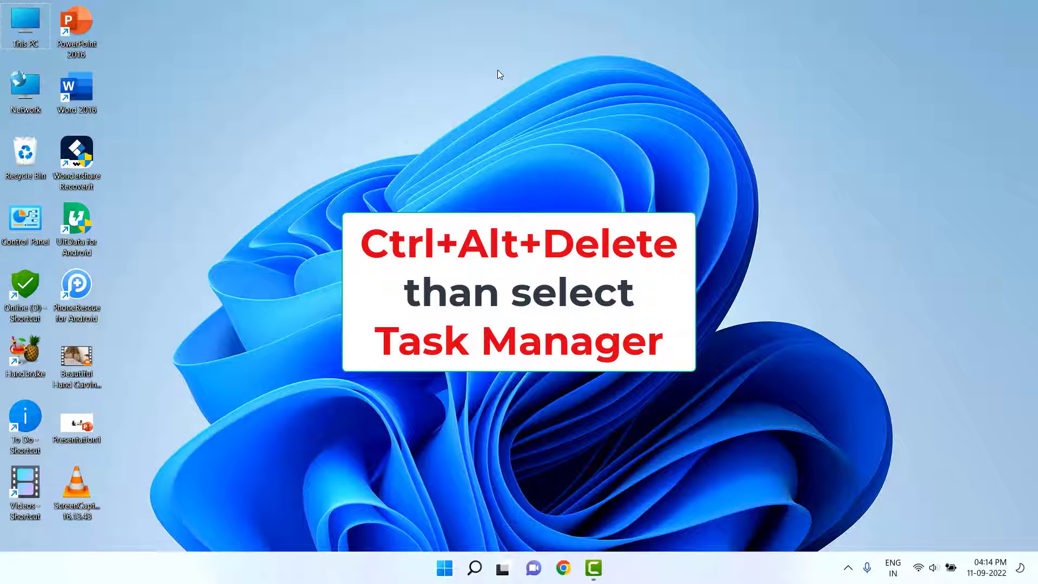
Restart the Windows Explorer process from Task Manager, then close Task Manager
key("ctrl+alt+Delete")
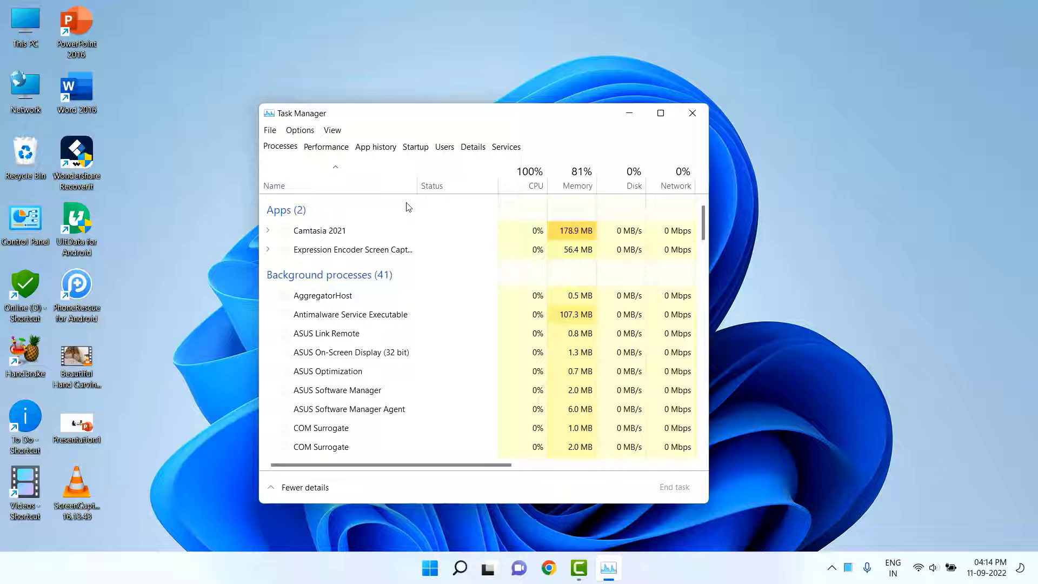
scroll(363, 250, "down", 9)
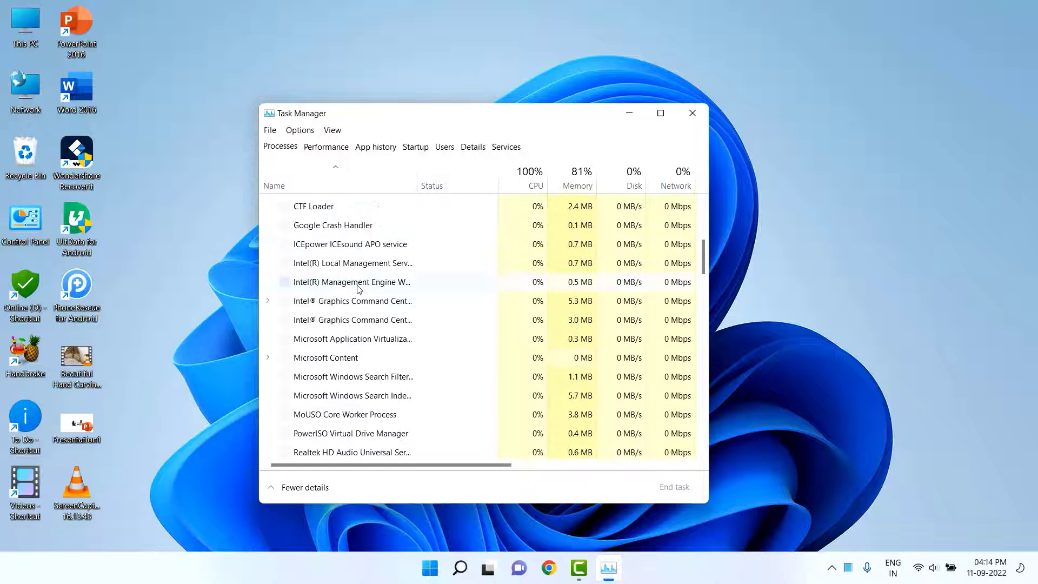
scroll(352, 330, "down", 10)
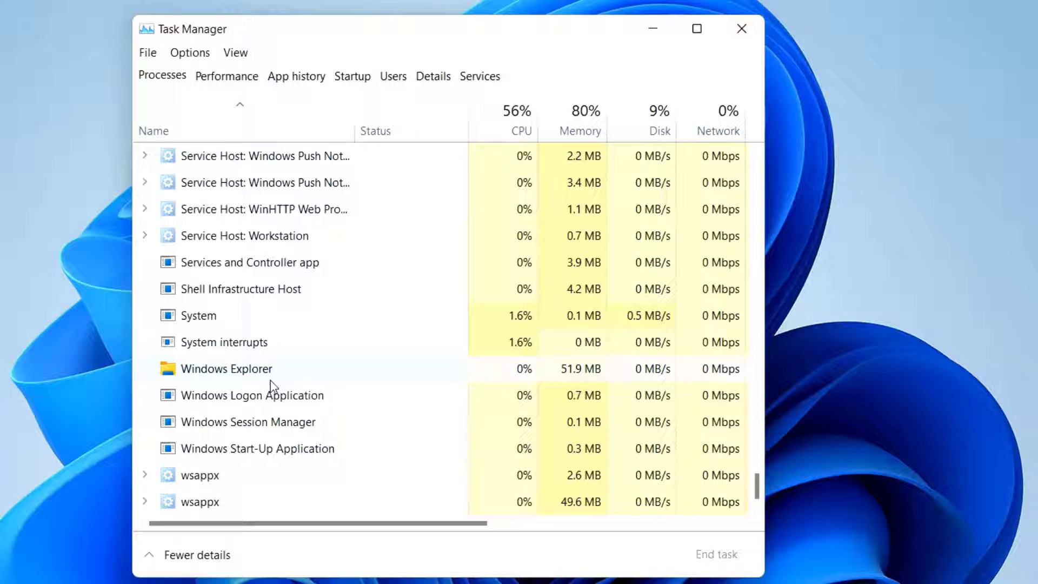
left_click(235, 372)
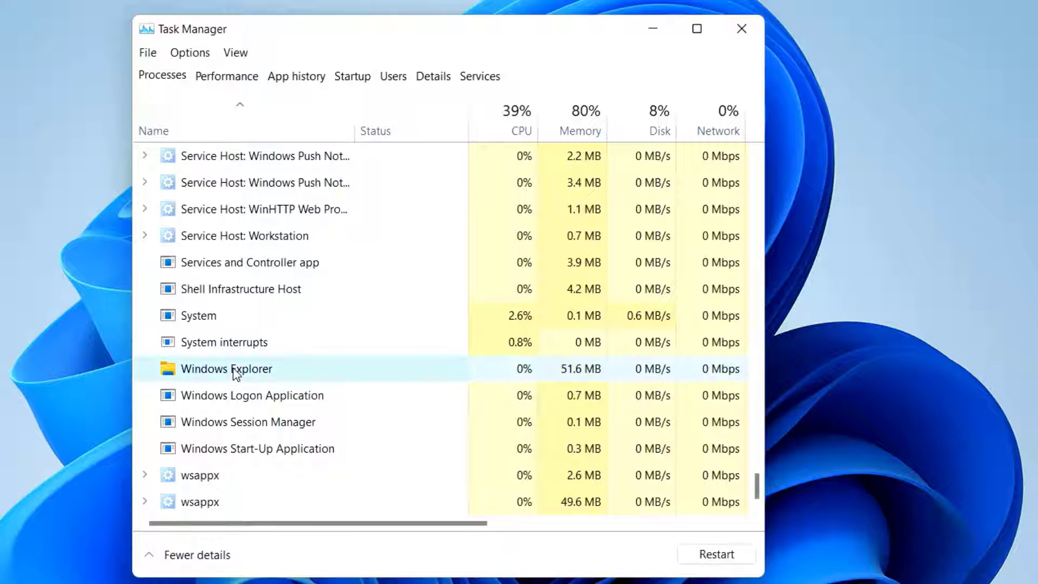
left_click(708, 555)
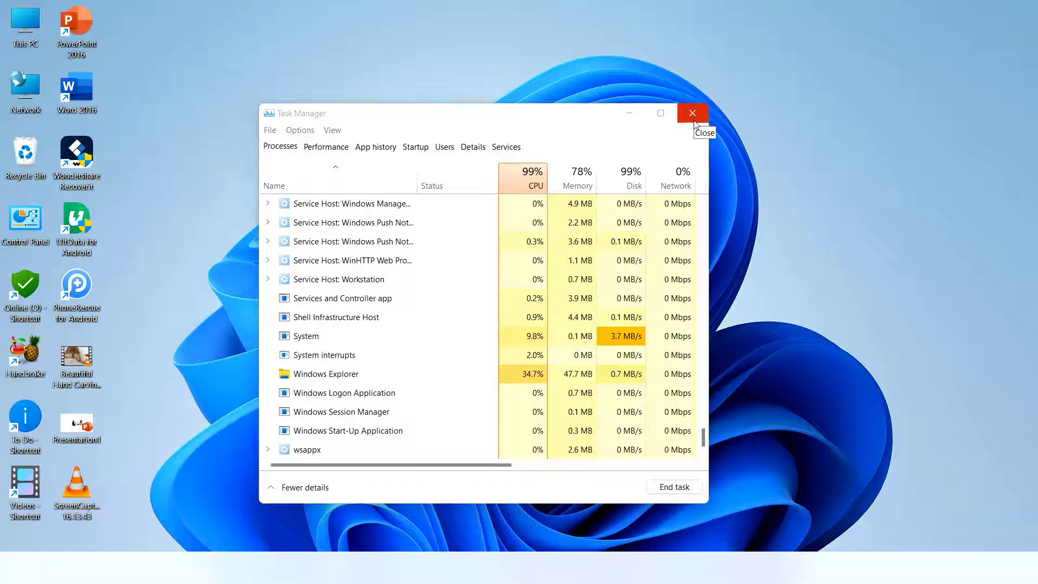
left_click(694, 120)
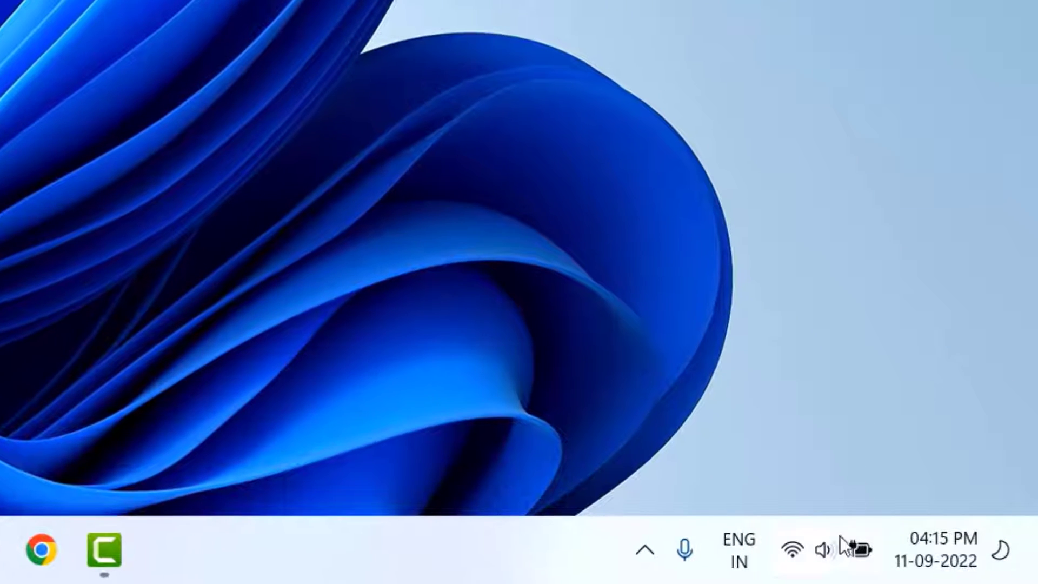
In Sound settings, select Microphone (2- Yeti Stereo Microphone) as the input device
right_click(822, 556)
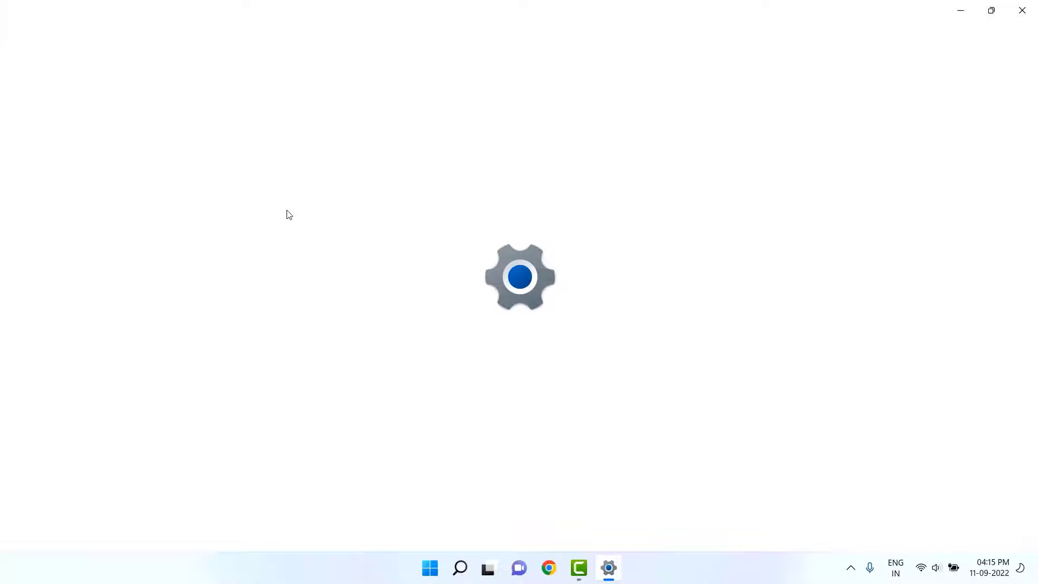
scroll(325, 217, "down", 5)
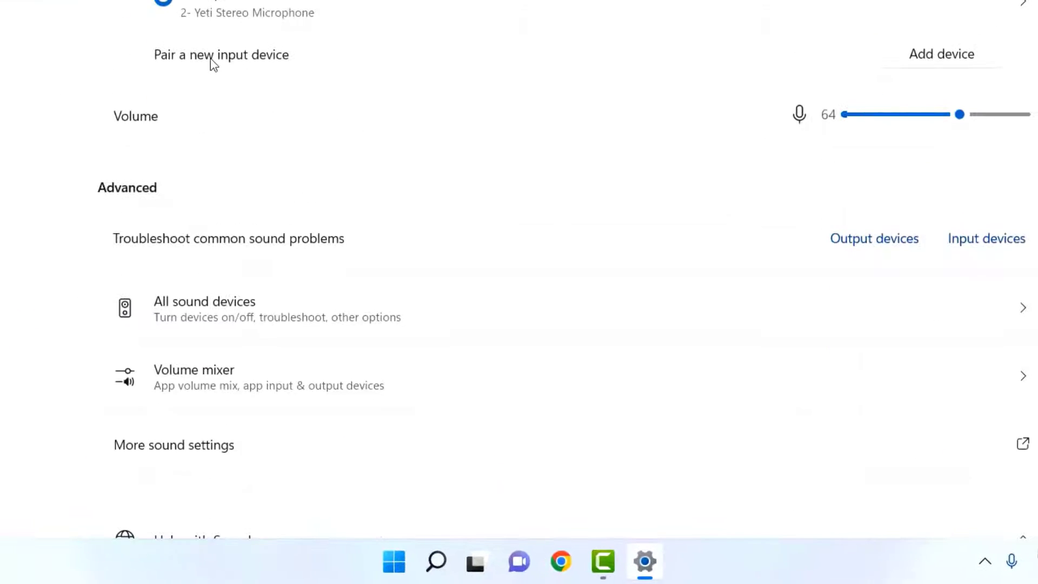
scroll(210, 63, "up", 2)
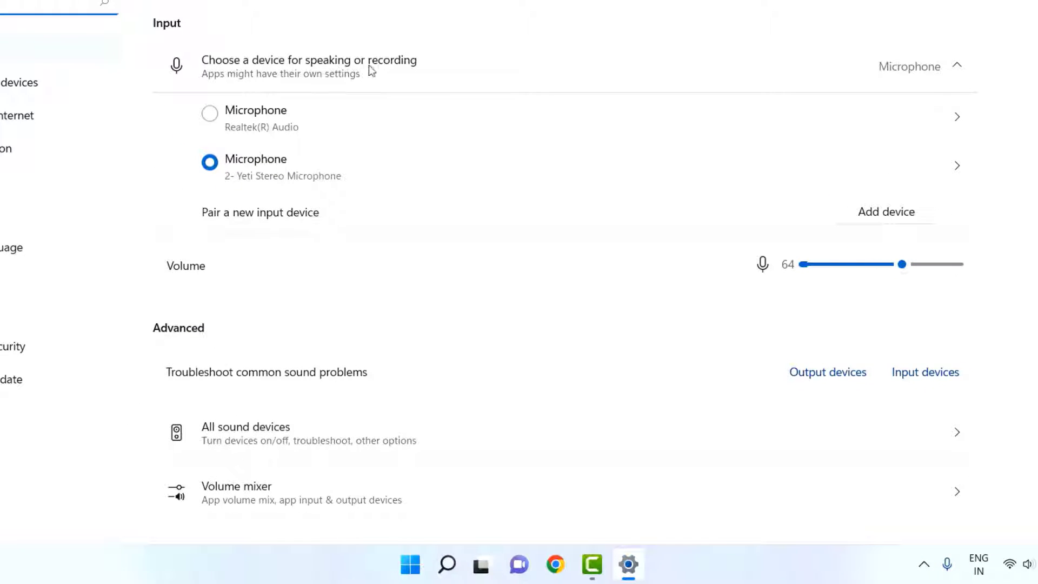
left_click(211, 164)
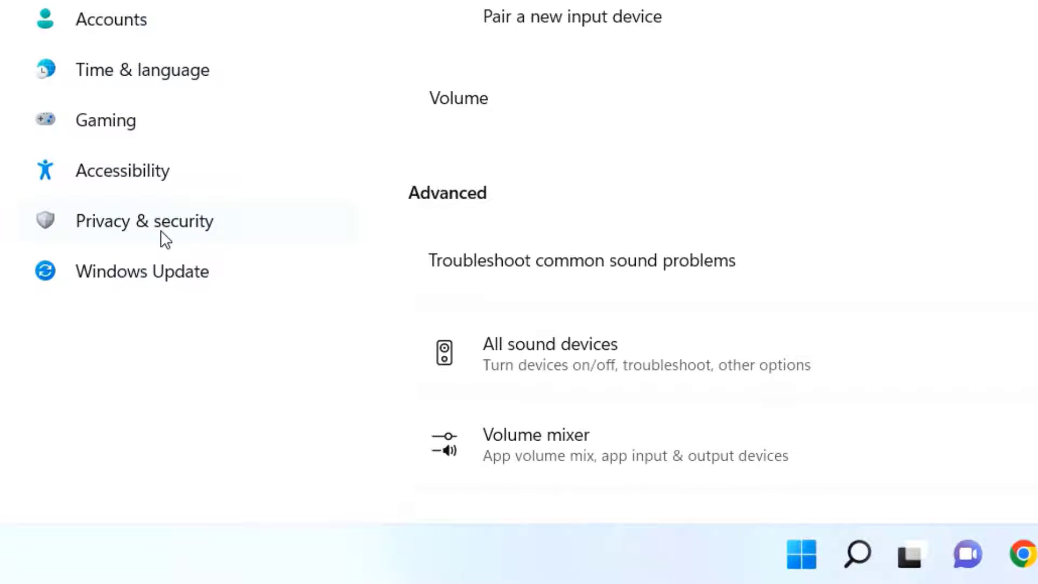
Confirm microphone access is On for apps and desktop apps under Privacy & security, then close Settings
left_click(148, 261)
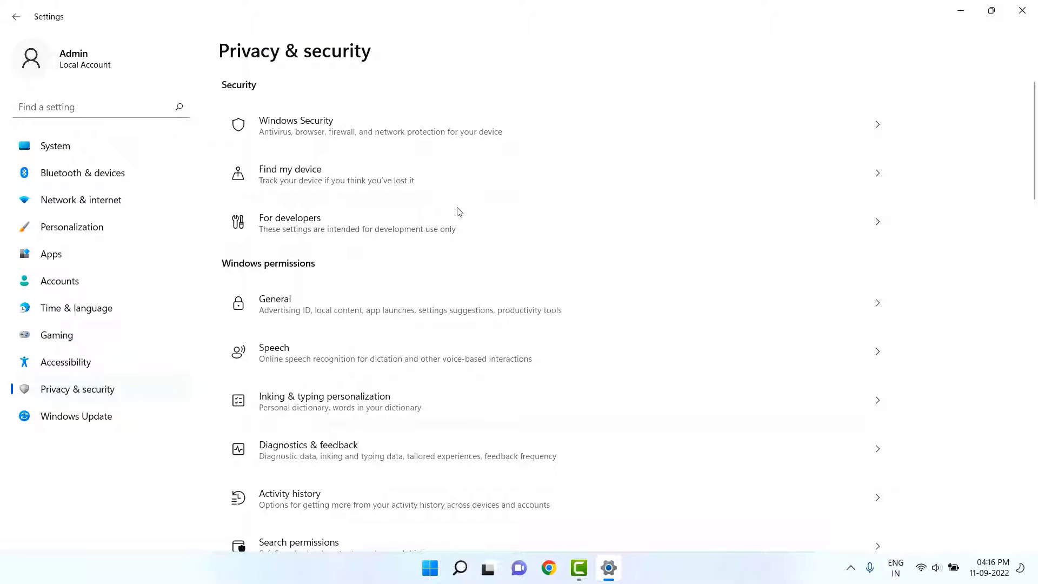
scroll(457, 210, "down", 5)
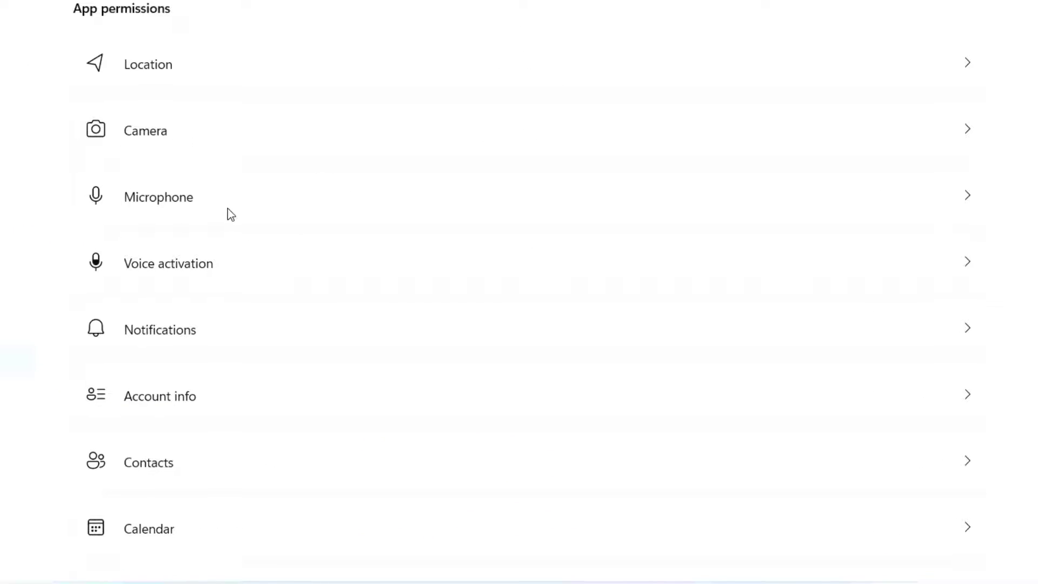
left_click(229, 213)
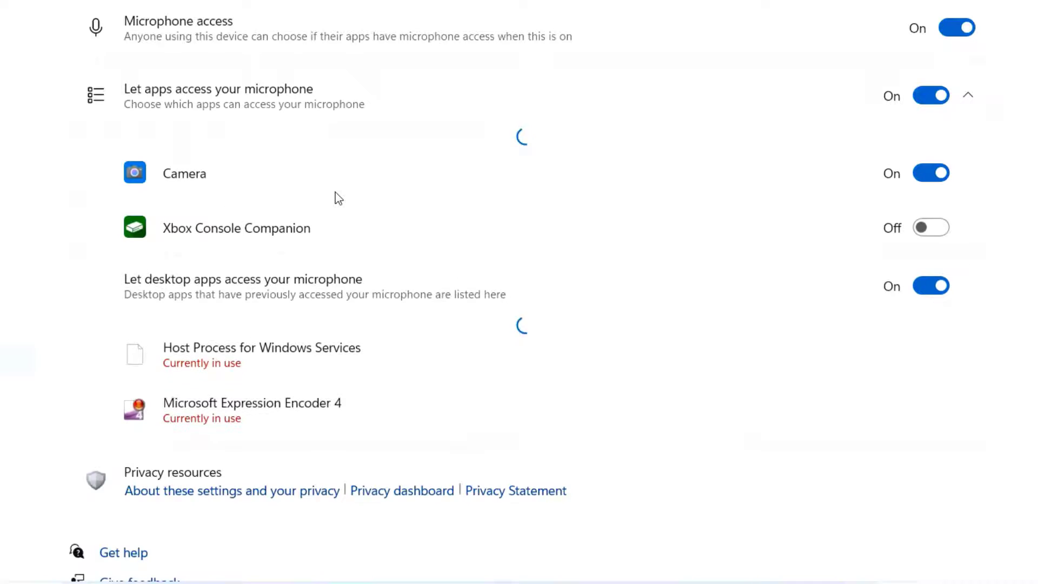
scroll(336, 192, "down", 5)
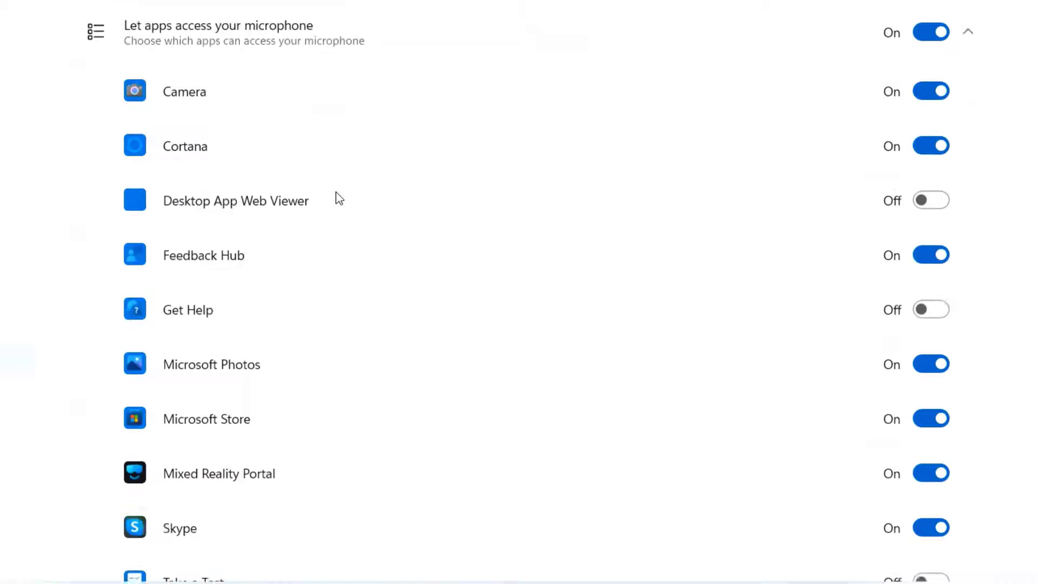
scroll(339, 198, "down", 6)
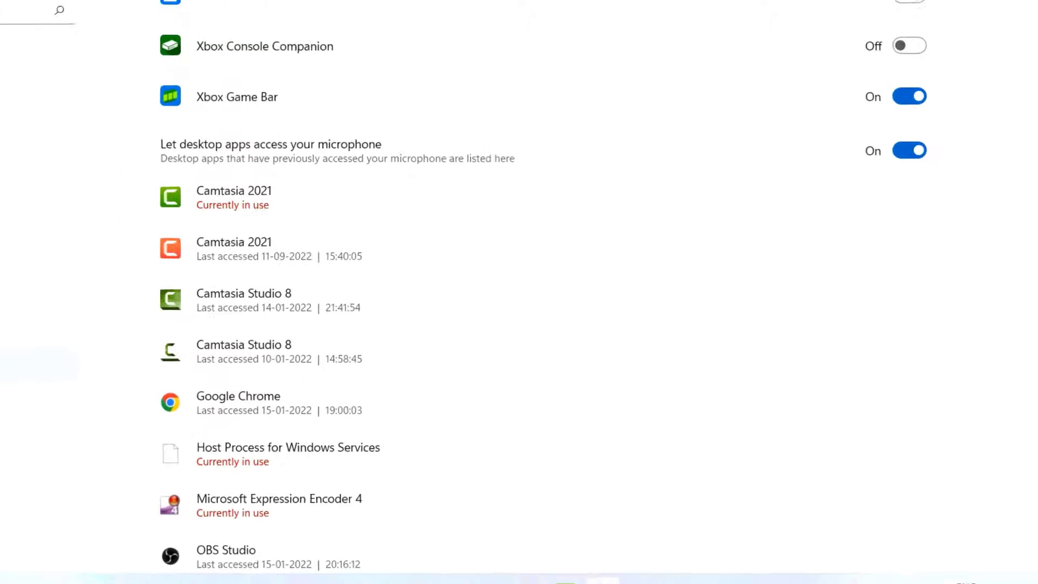
left_click(979, 12)
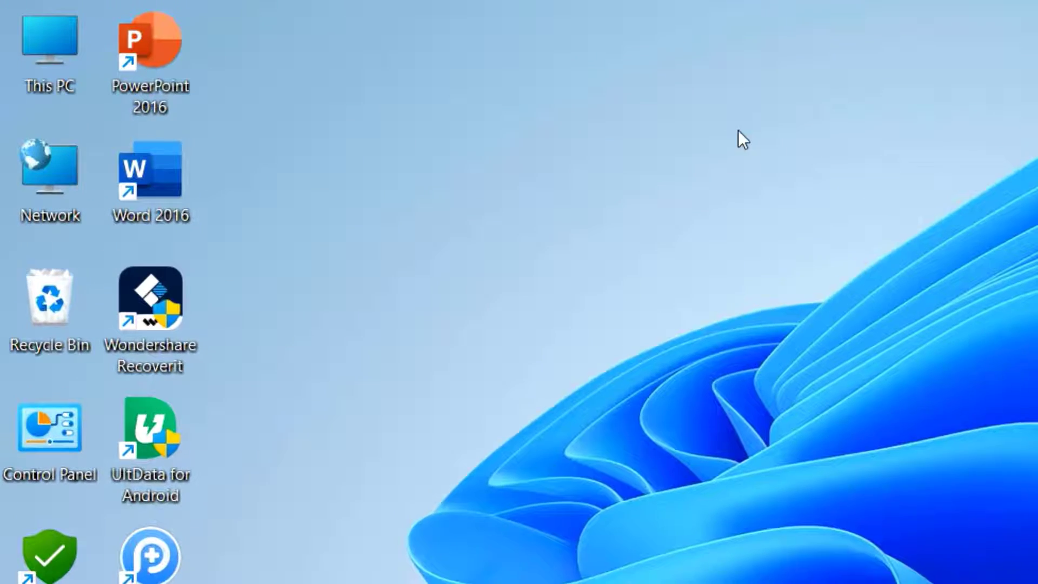
Open Computer Management from This PC and expand Audio inputs and outputs in Device Manager
right_click(43, 44)
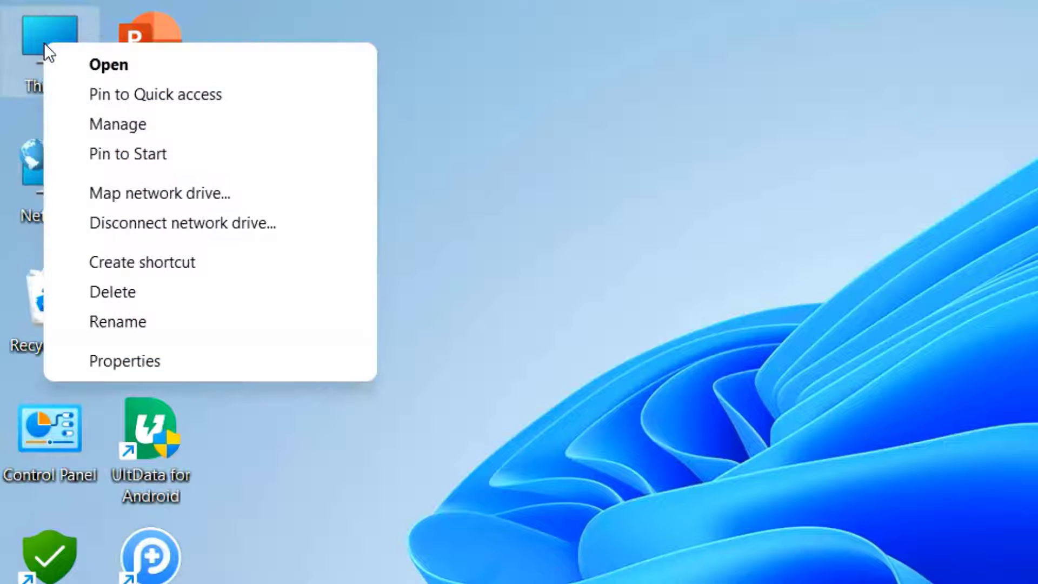
left_click(183, 121)
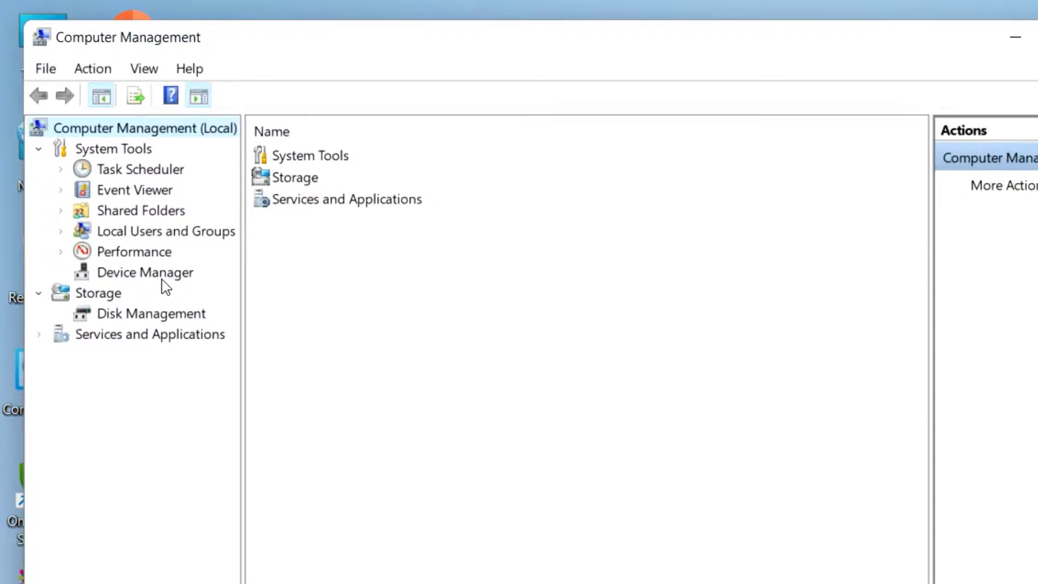
left_click(161, 276)
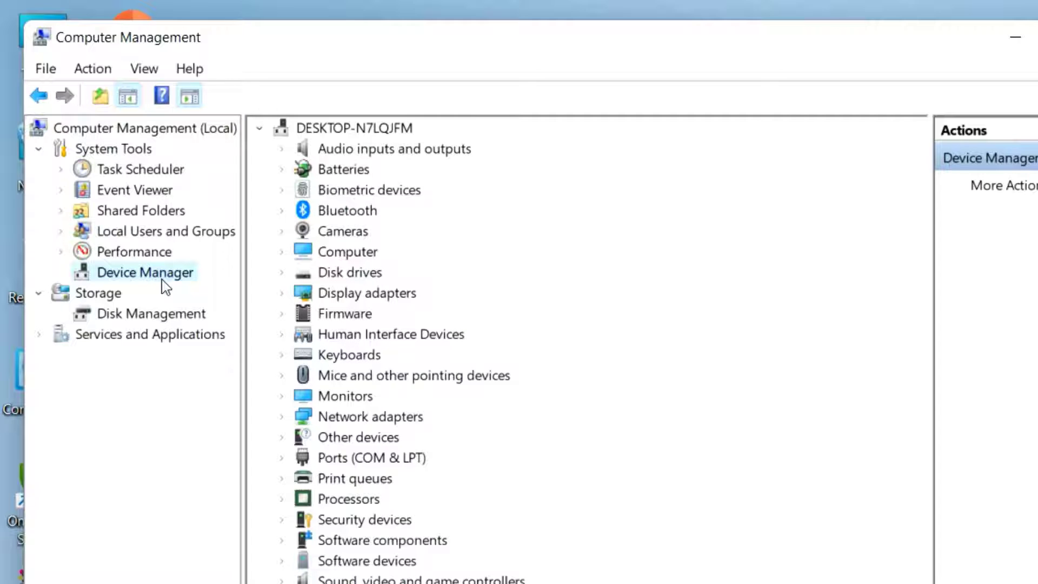
left_click(283, 150)
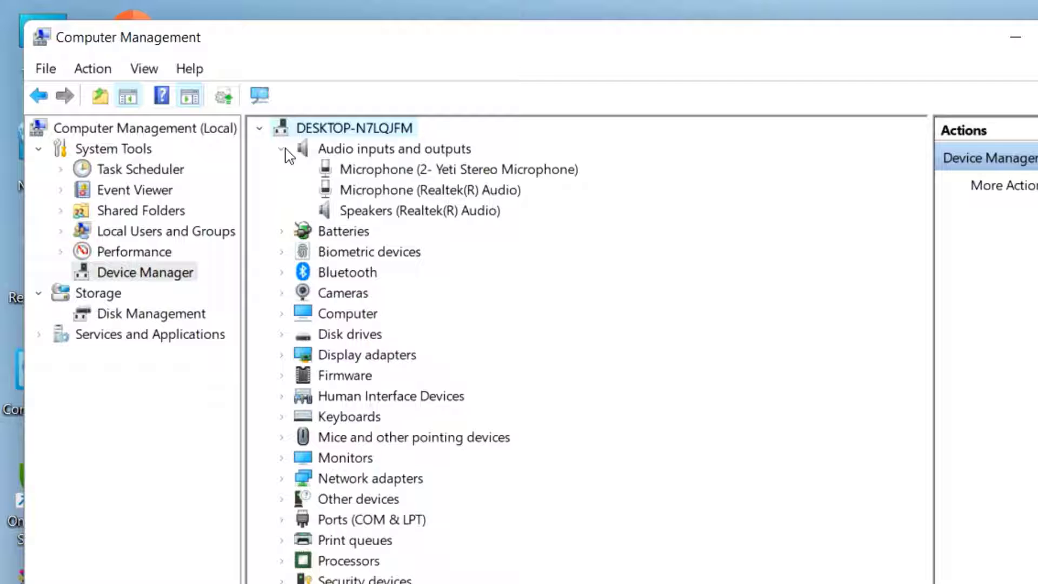
Browse the Yeti microphone's driver list, select Audio Endpoint, then cancel without updating
right_click(403, 172)
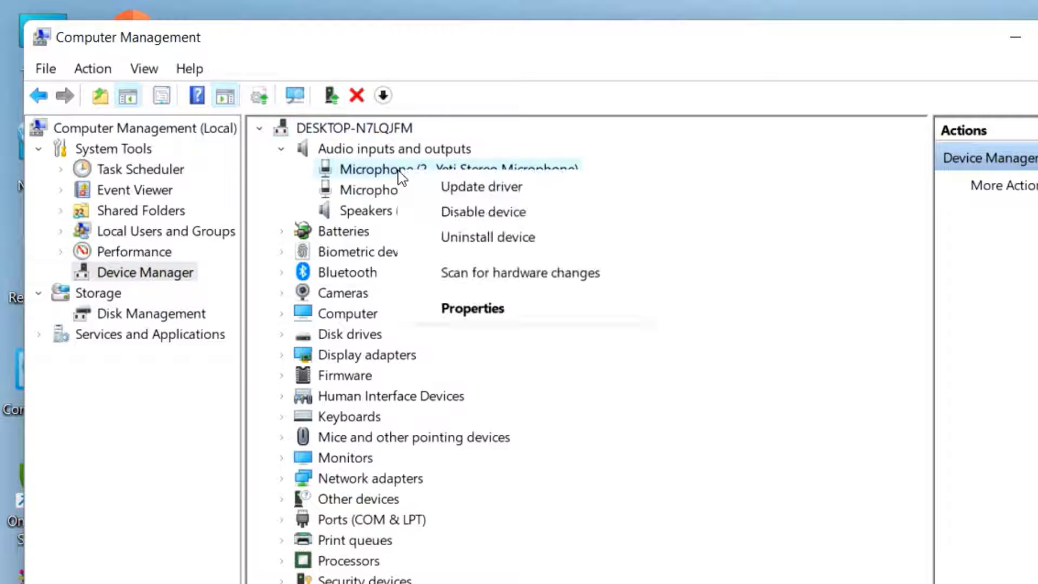
left_click(459, 187)
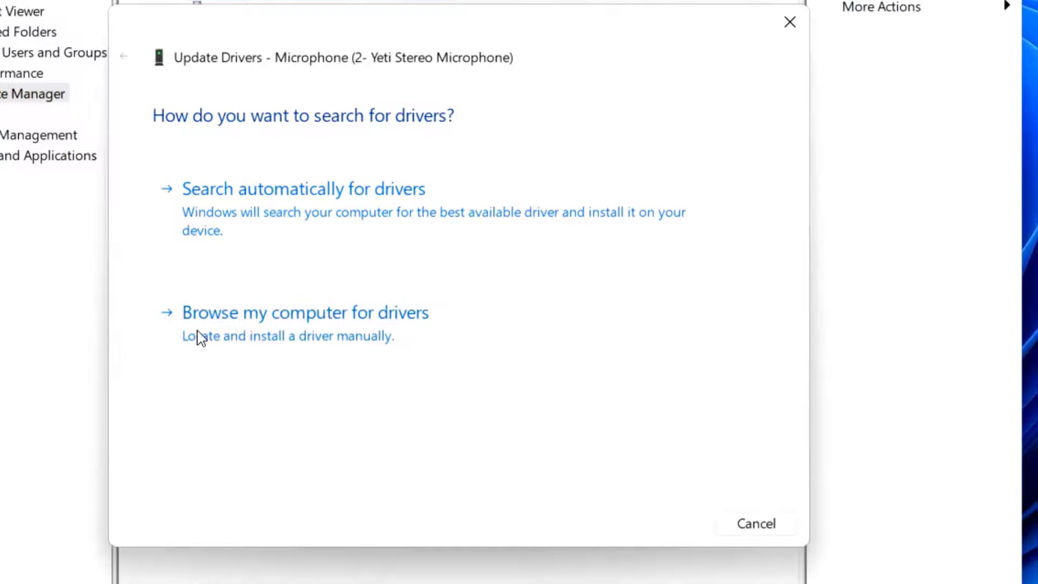
left_click(285, 338)
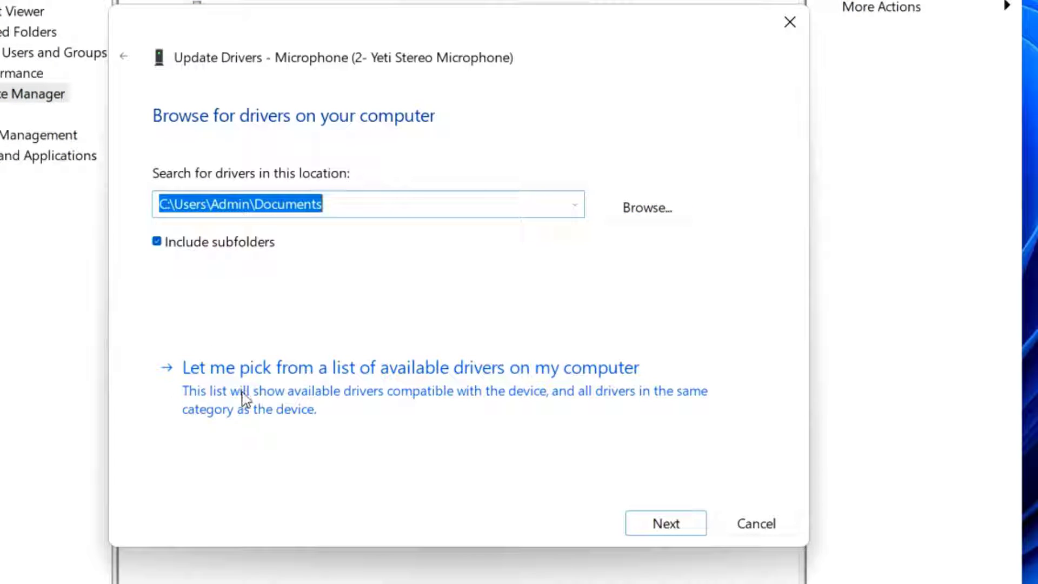
left_click(284, 397)
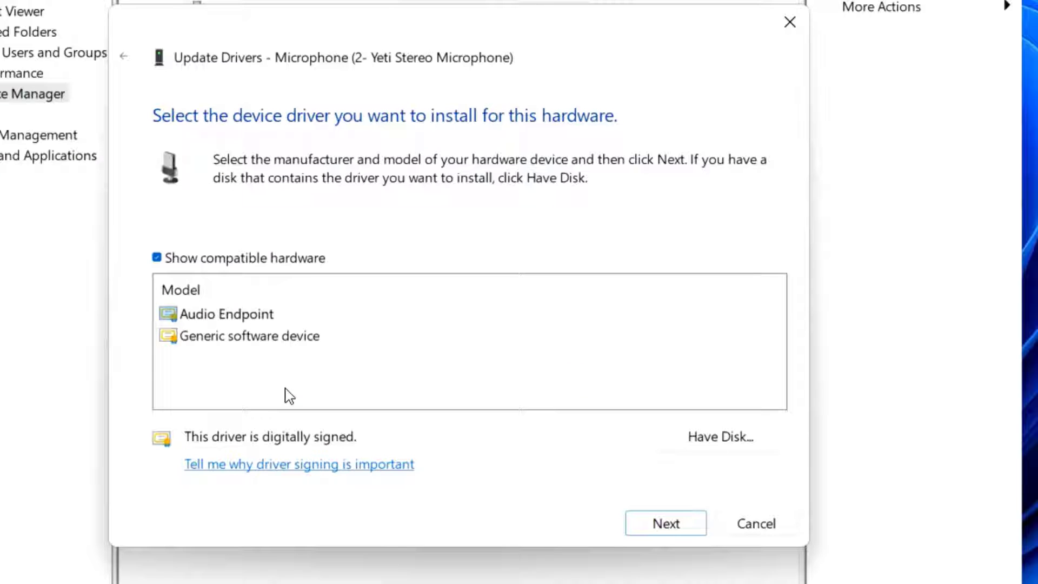
left_click(227, 316)
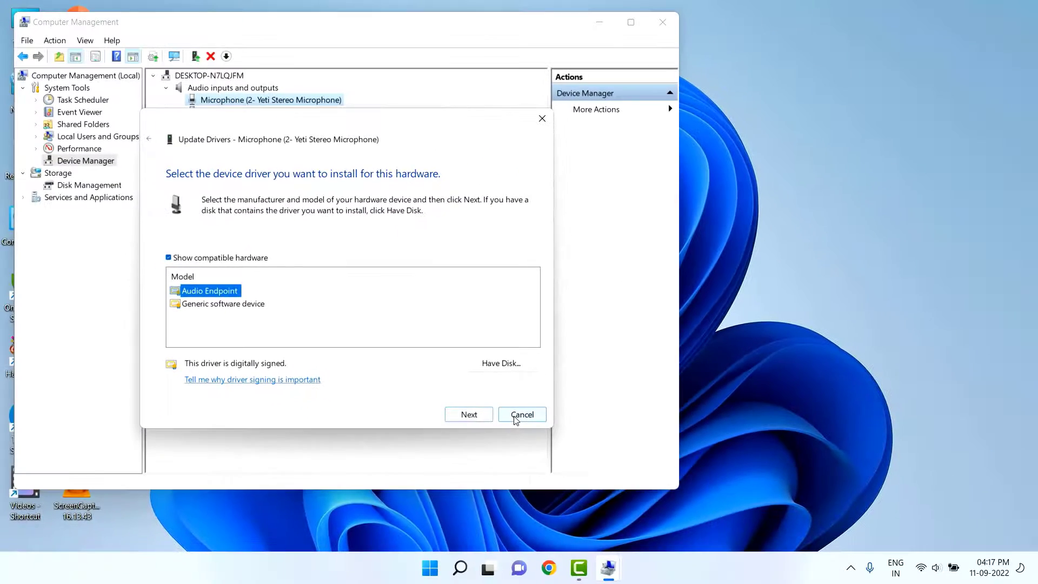
left_click(724, 514)
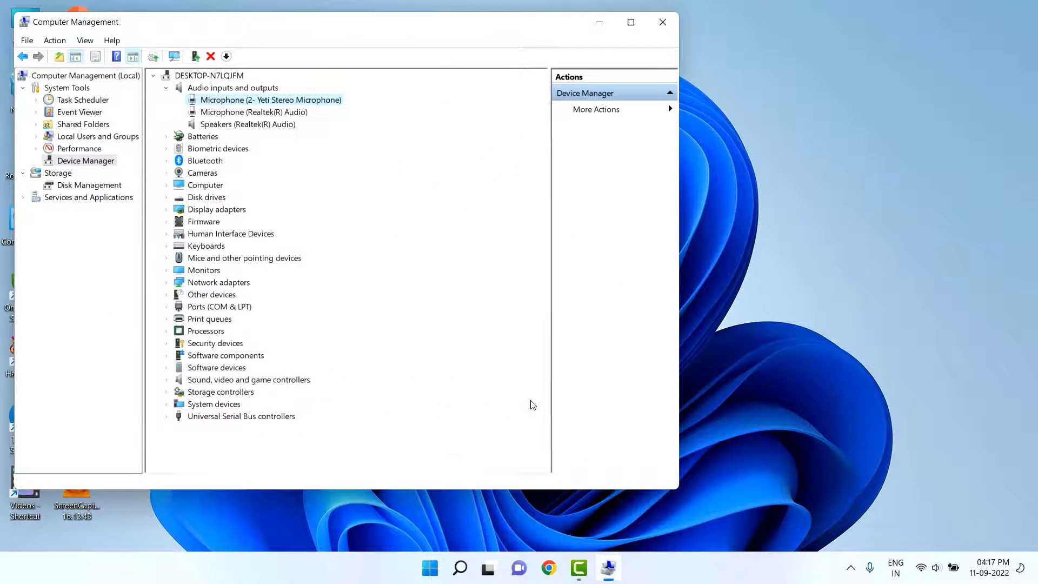
Check Camtasia's narration uses the Yeti microphone and shows sound levels, then minimize Camtasia
left_click(579, 568)
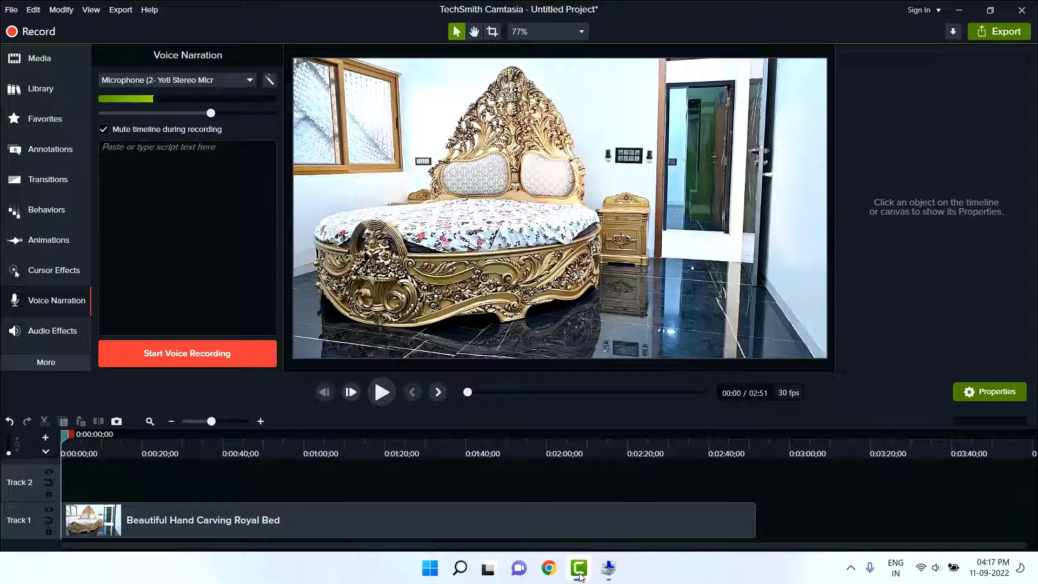
left_click(579, 574)
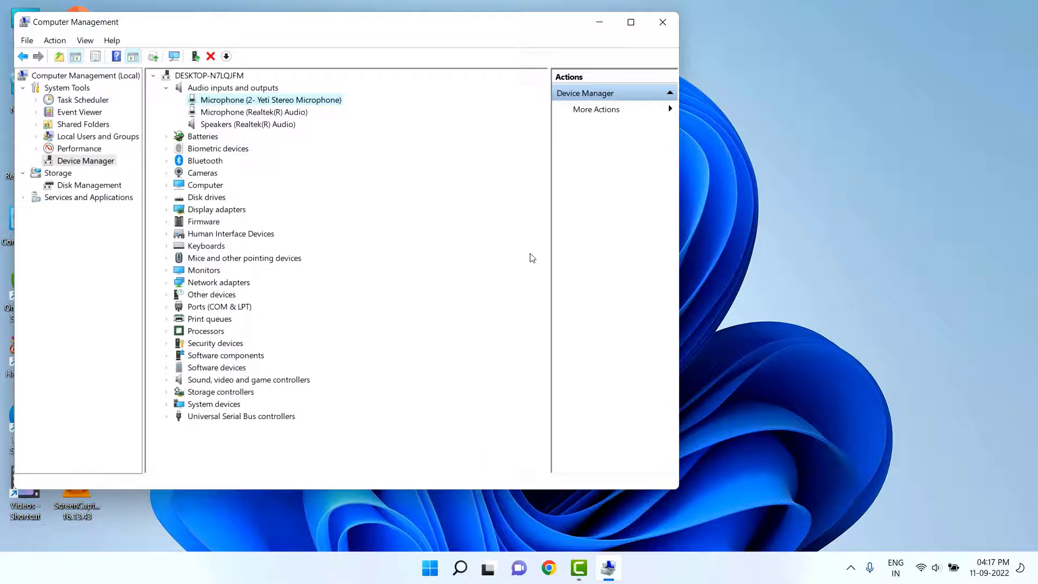
Run the Recording Audio troubleshooter, confirm Yeti Stereo Microphone is the default device, then cancel
left_click(663, 22)
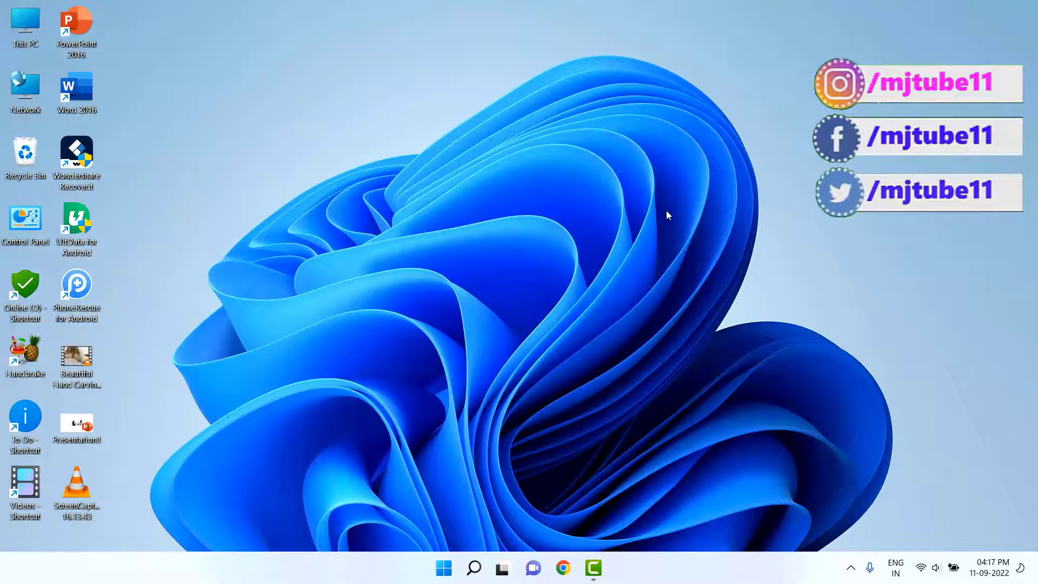
key("super")
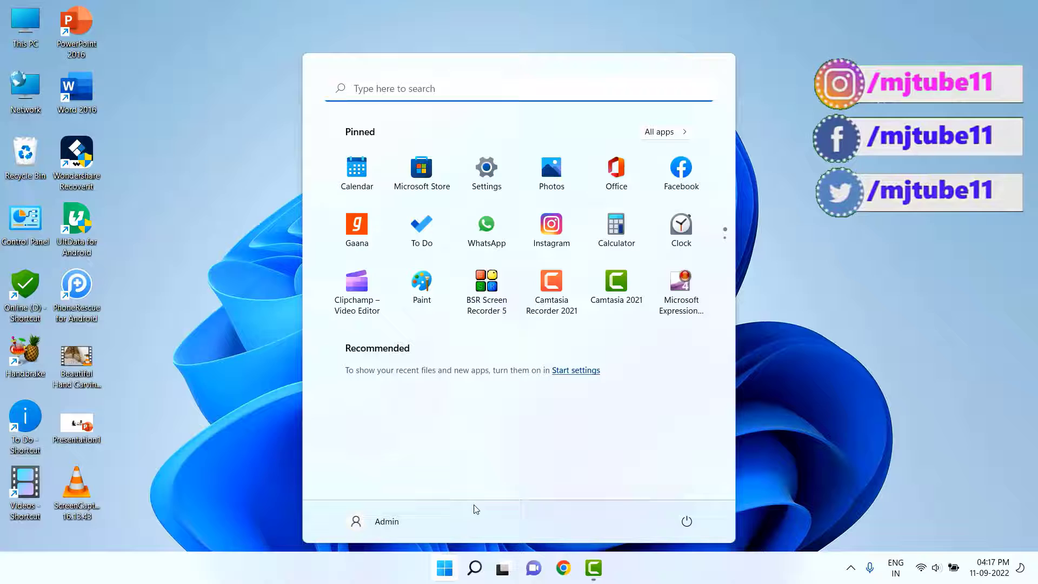
left_click(486, 169)
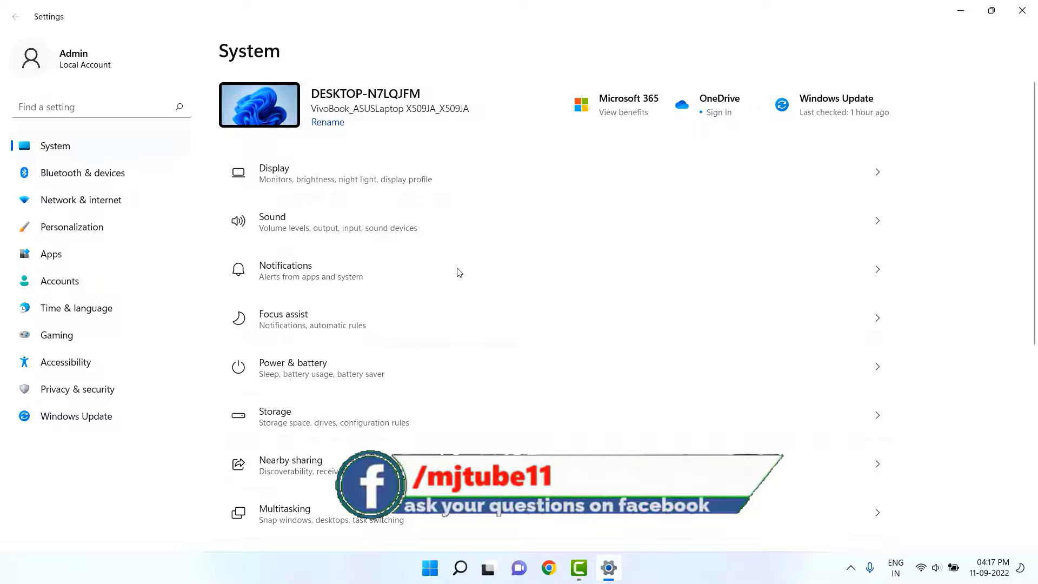
scroll(457, 272, "down", 6)
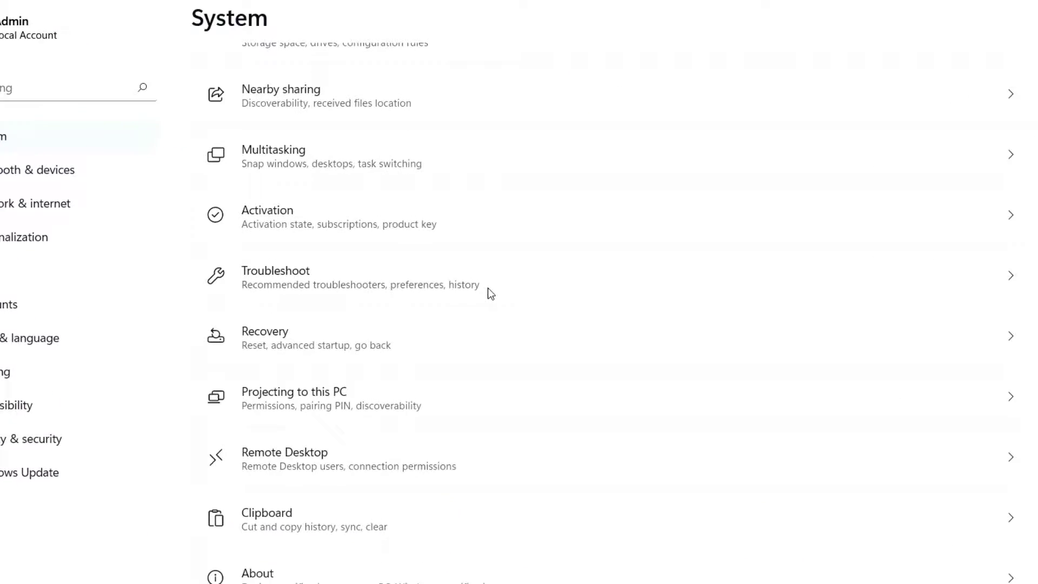
left_click(349, 311)
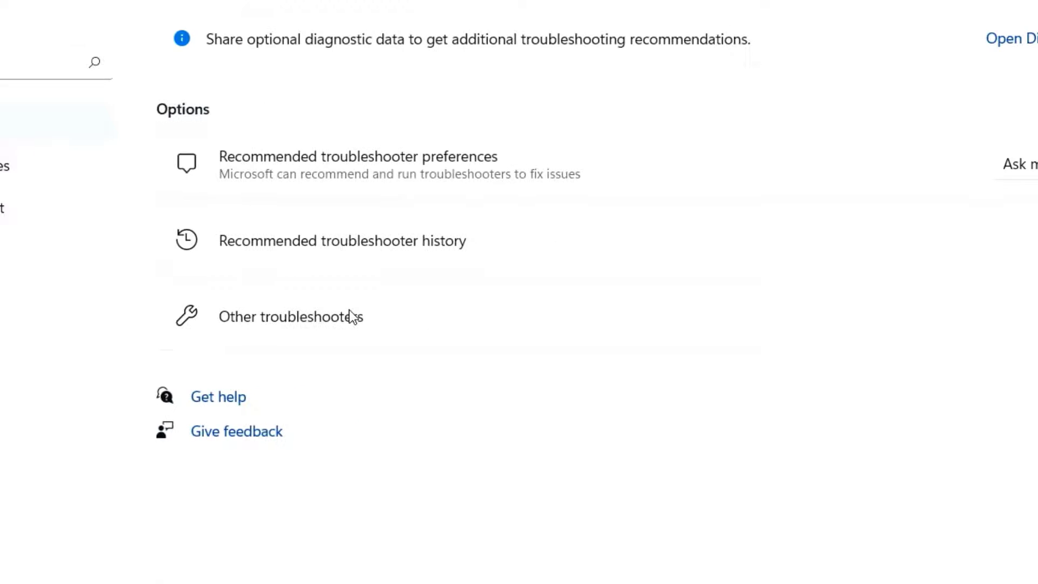
left_click(302, 330)
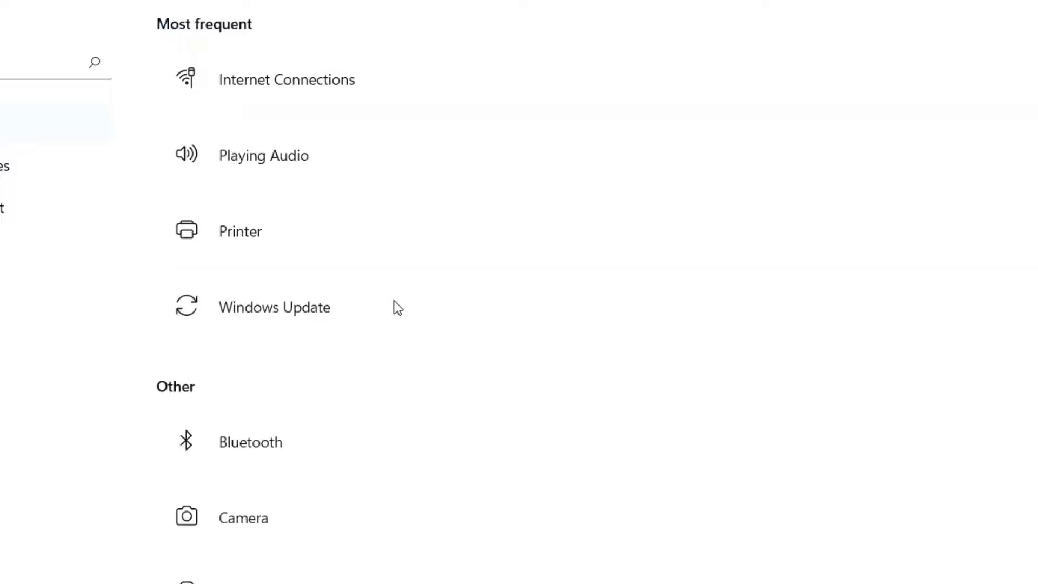
scroll(394, 300, "down", 4)
scroll(398, 308, "down", 8)
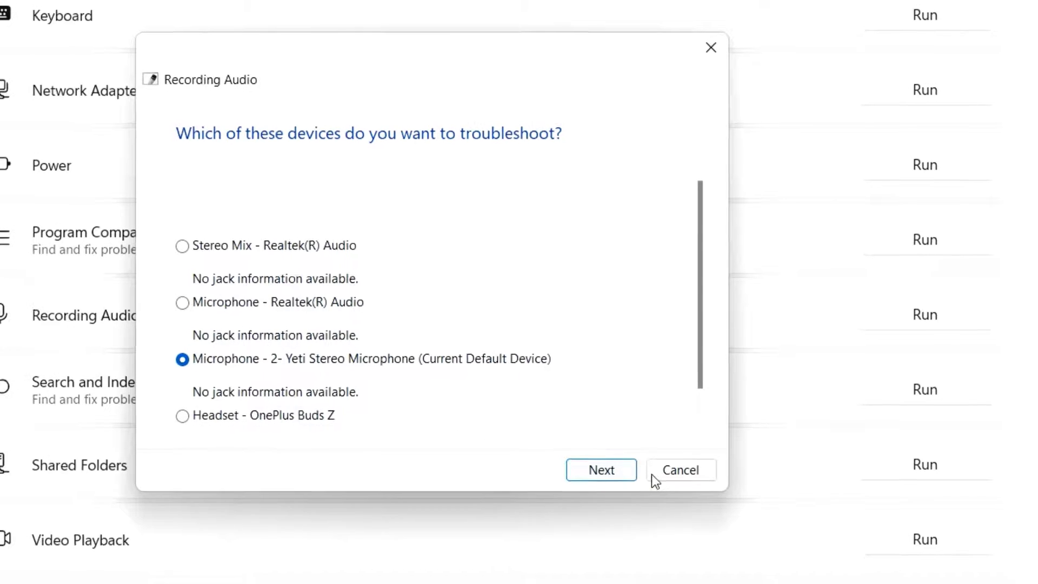
left_click(673, 474)
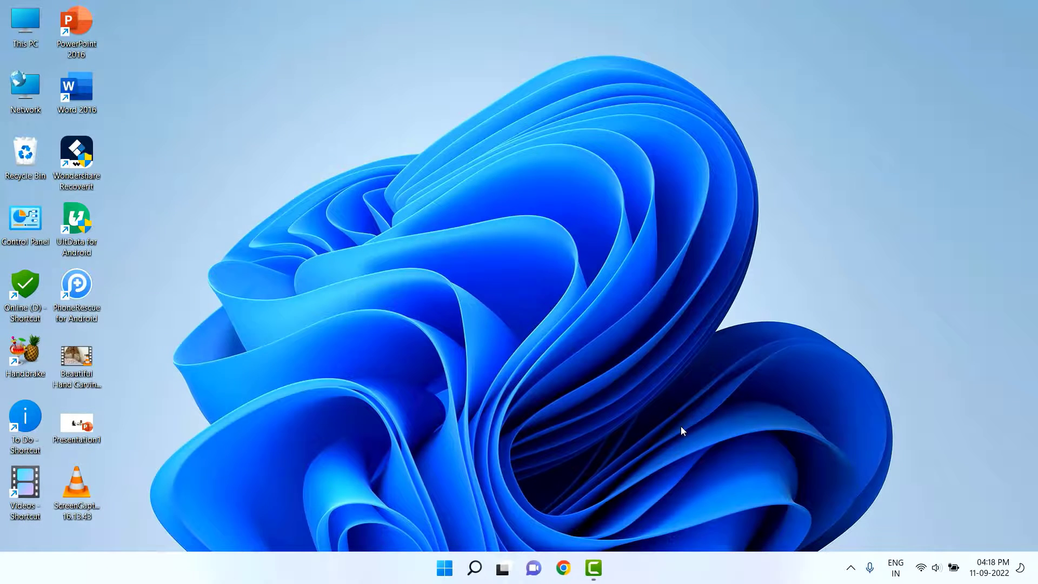
Exit Camtasia with Alt+F4, choosing No to discard the untitled project's changes
left_click(596, 559)
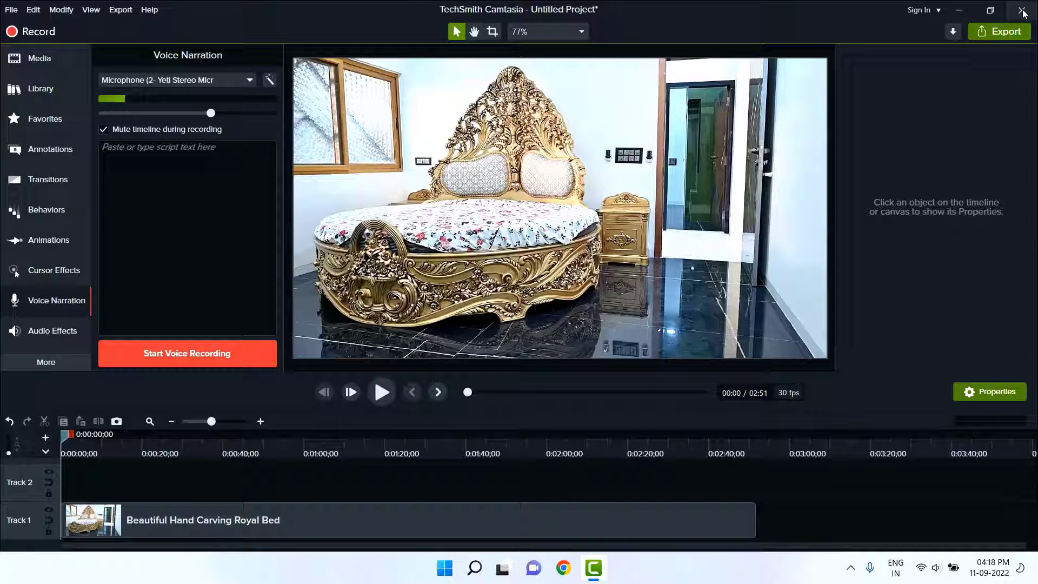
key("alt+F4")
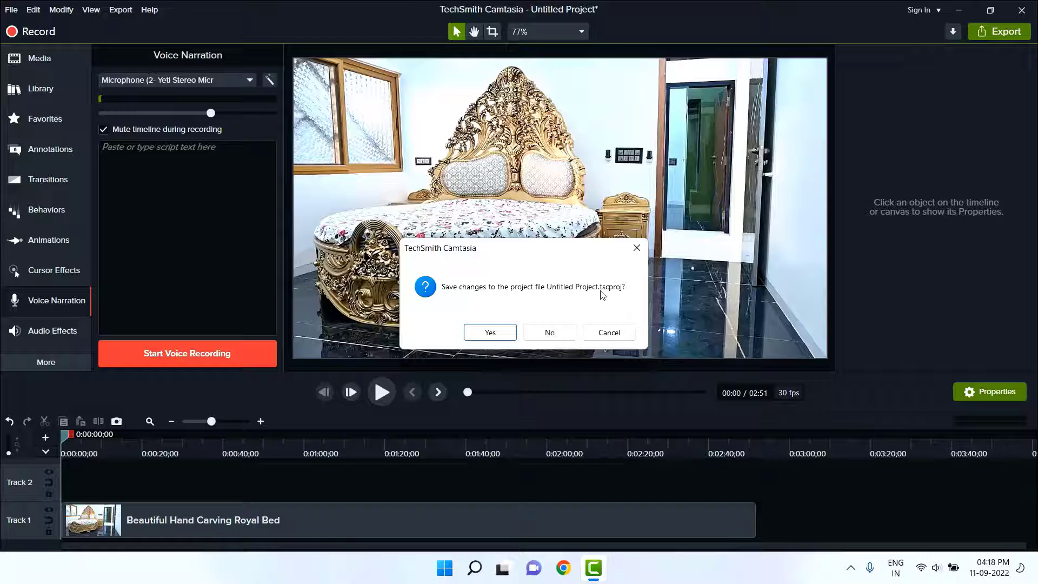
left_click(542, 339)
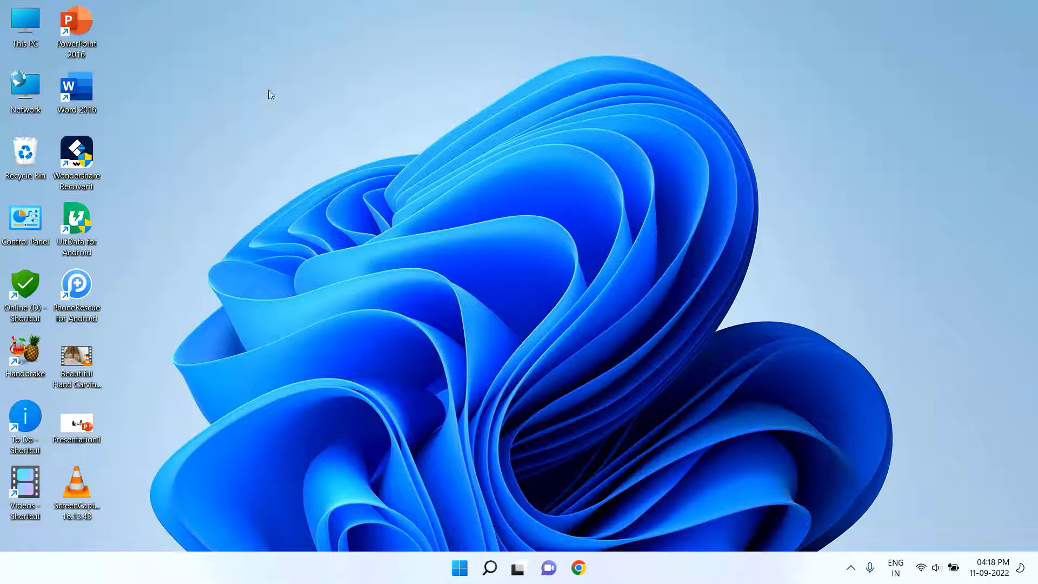
left_click(460, 568)
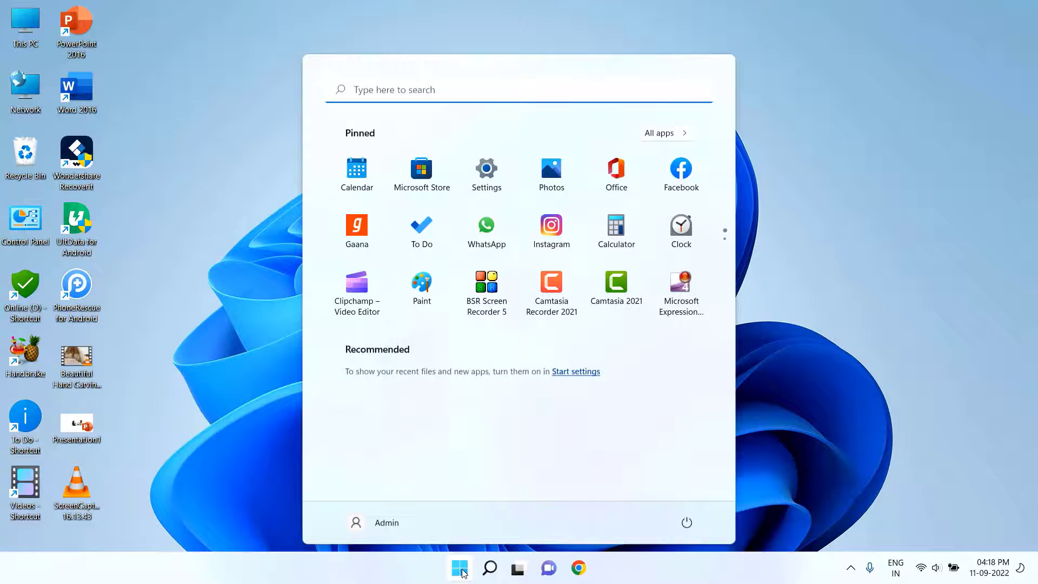
left_click(686, 521)
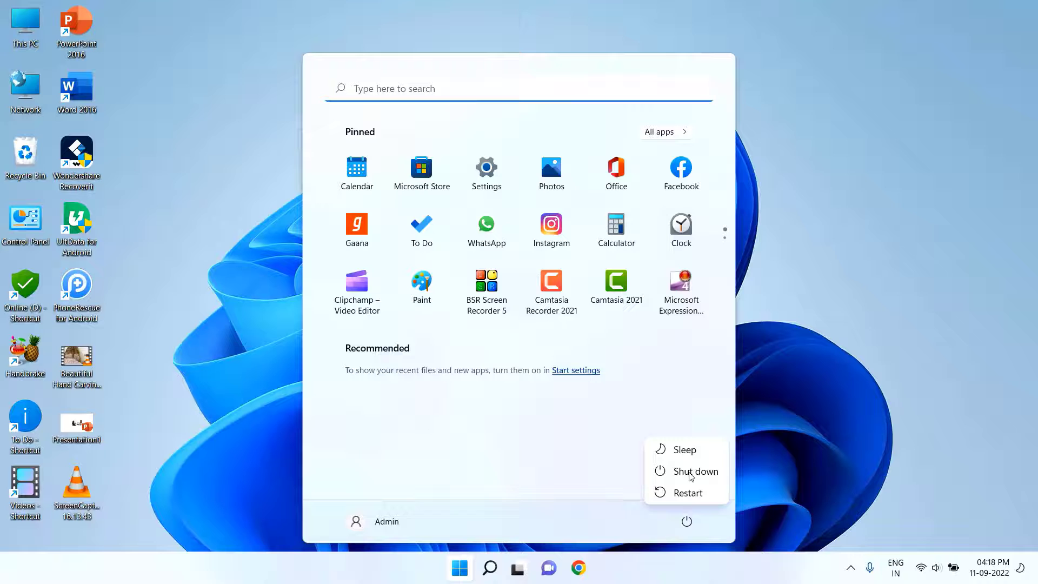
key("Escape")
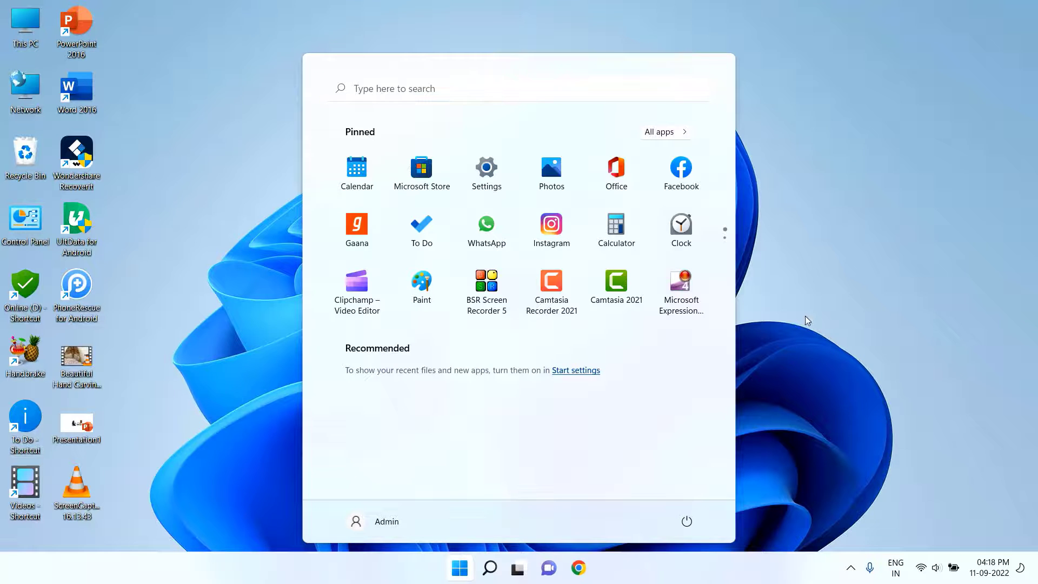
left_click(803, 304)
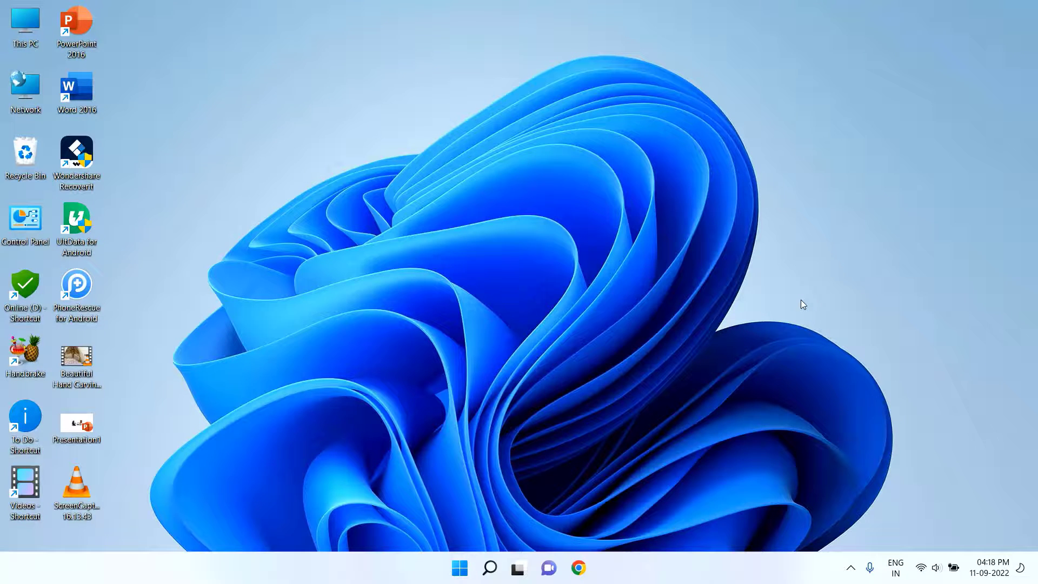